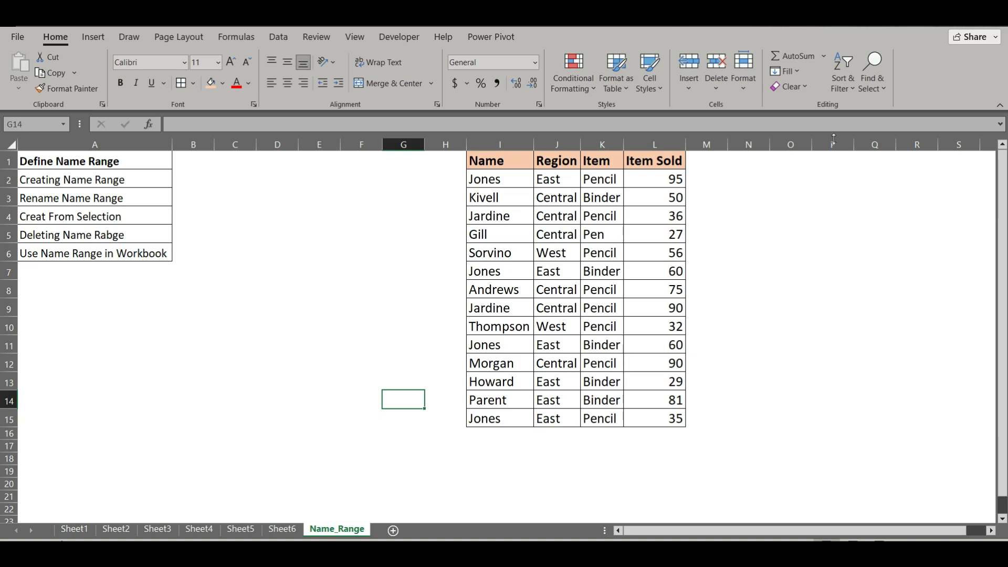
# Define the name Name1 for the Name column entries in cells I2:I15.
pyautogui.click(423, 229)
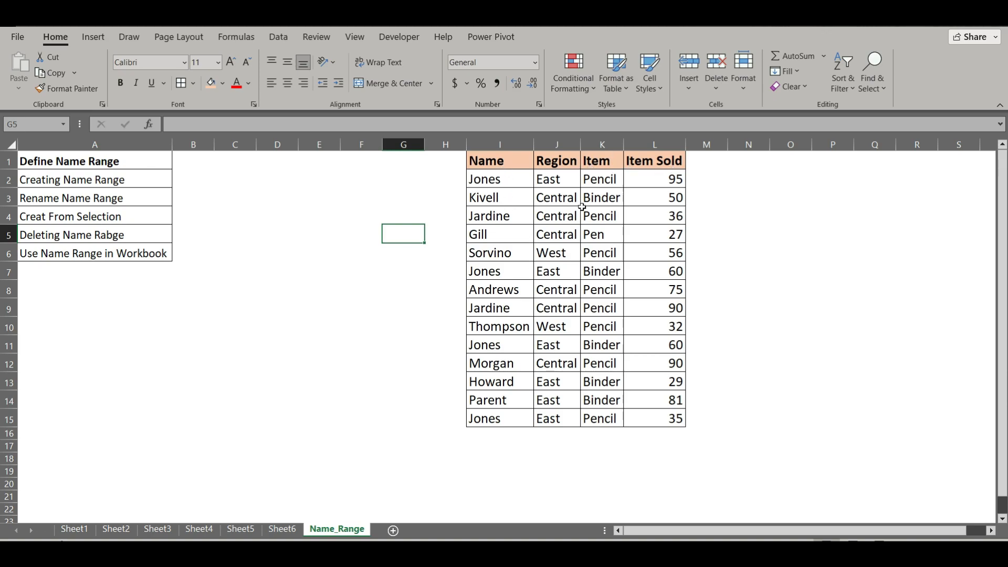
pyautogui.click(500, 179)
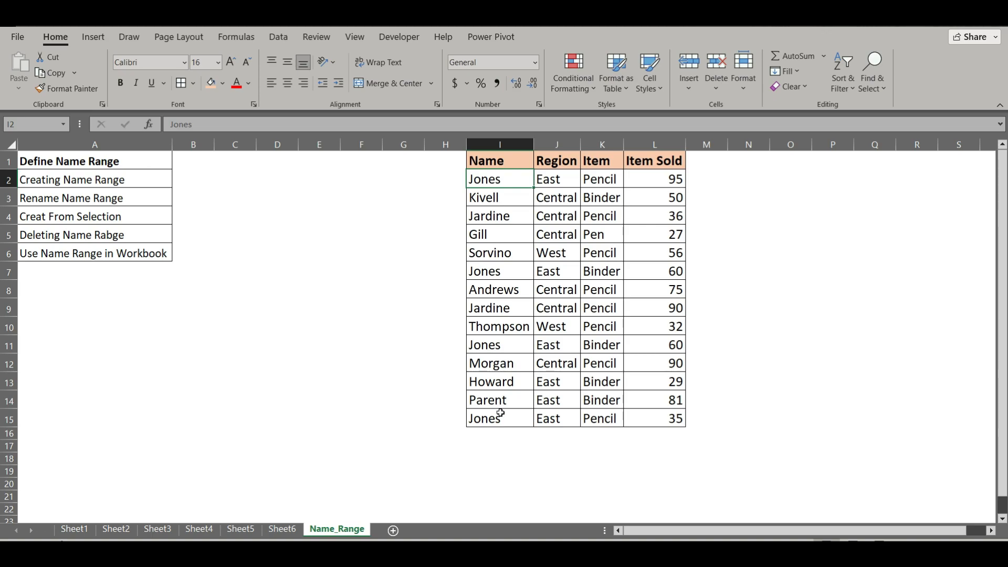
pyautogui.moveTo(491, 179); pyautogui.dragTo(503, 419)
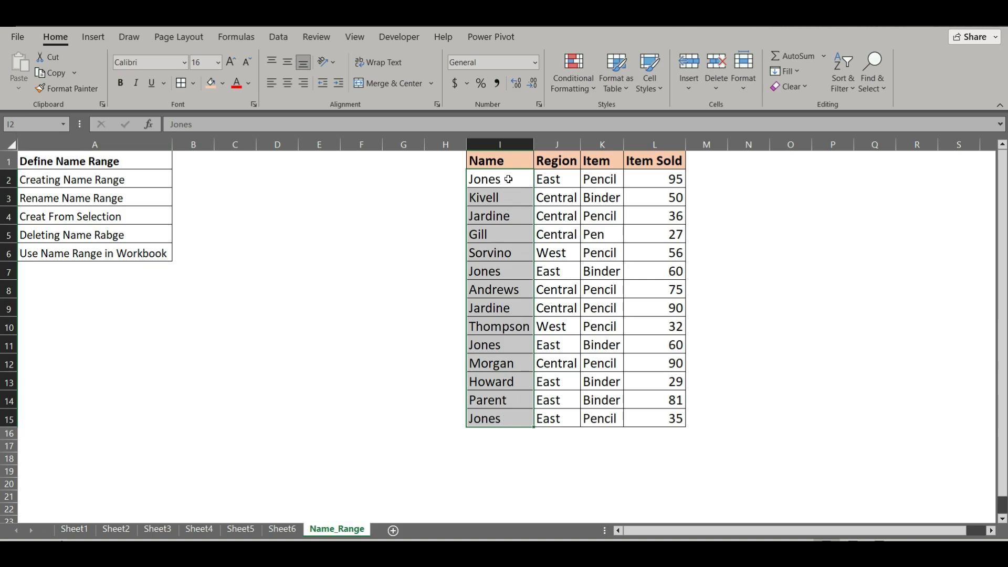
pyautogui.click(34, 124)
pyautogui.press('BackSpace')
pyautogui.write('Name')
pyautogui.press('Return')
pyautogui.click(338, 306)
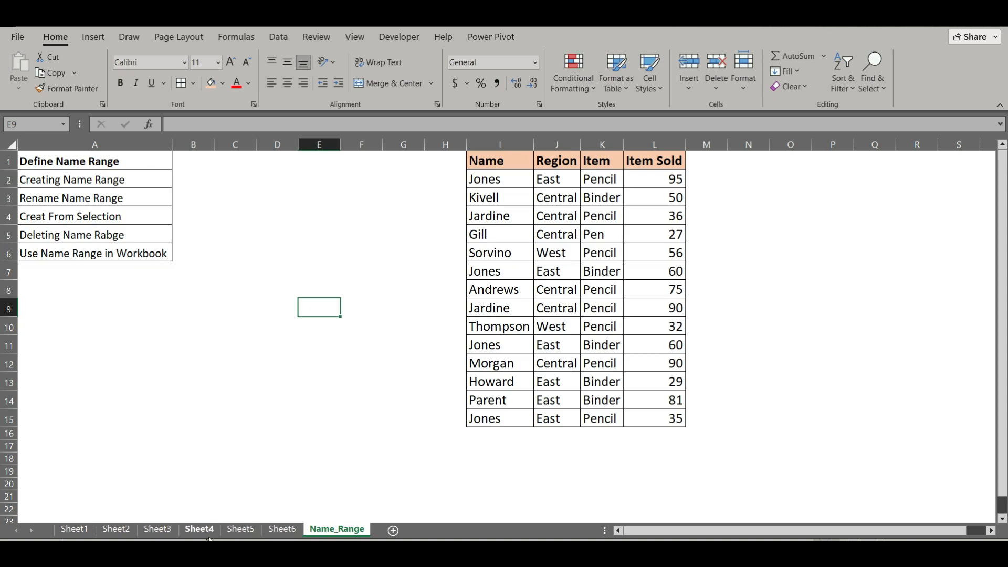
# Switch to Sheet2 and go to the named range Name1 from there.
pyautogui.click(115, 531)
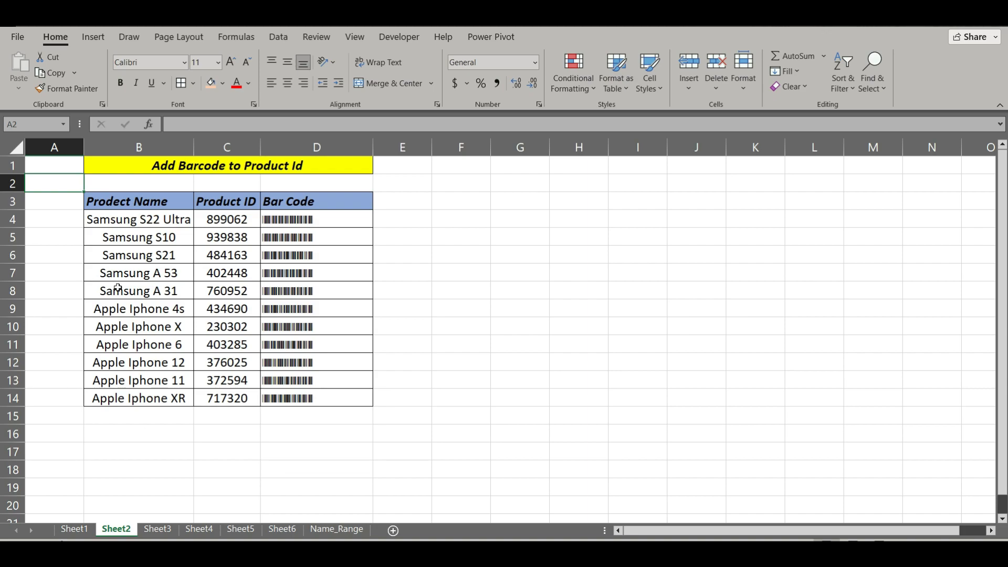
pyautogui.click(63, 126)
pyautogui.click(64, 127)
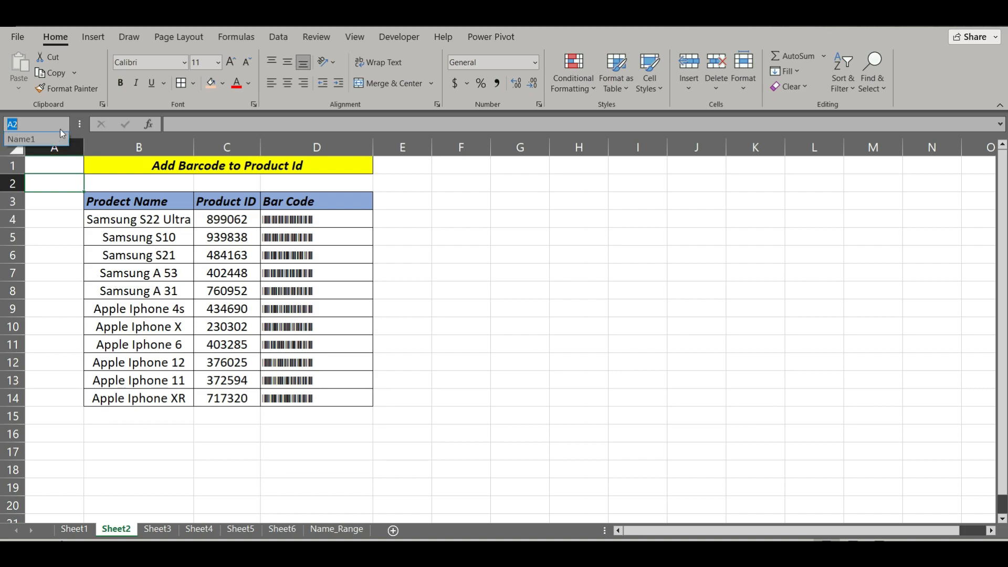
pyautogui.click(32, 141)
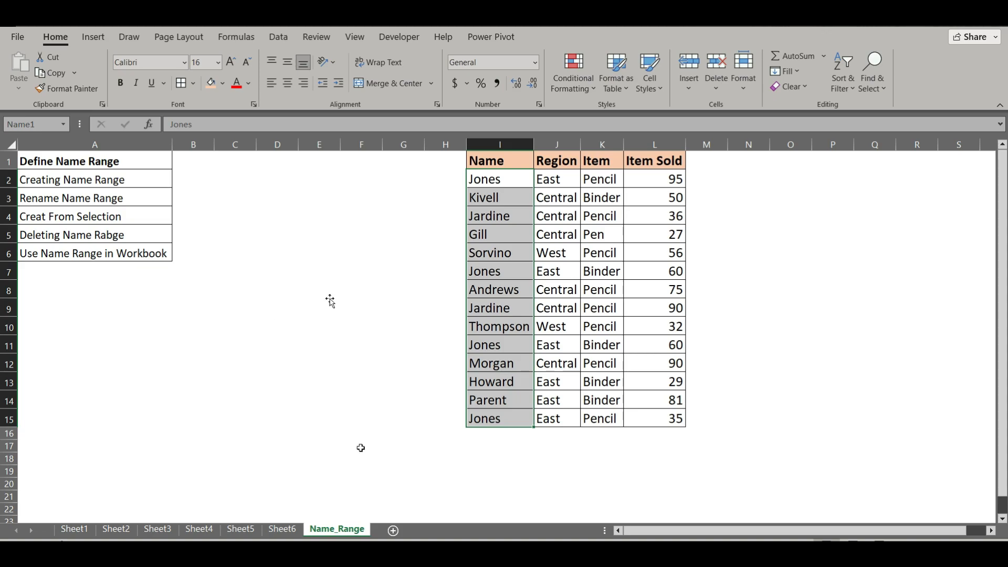
pyautogui.click(329, 274)
pyautogui.moveTo(500, 181); pyautogui.dragTo(499, 326)
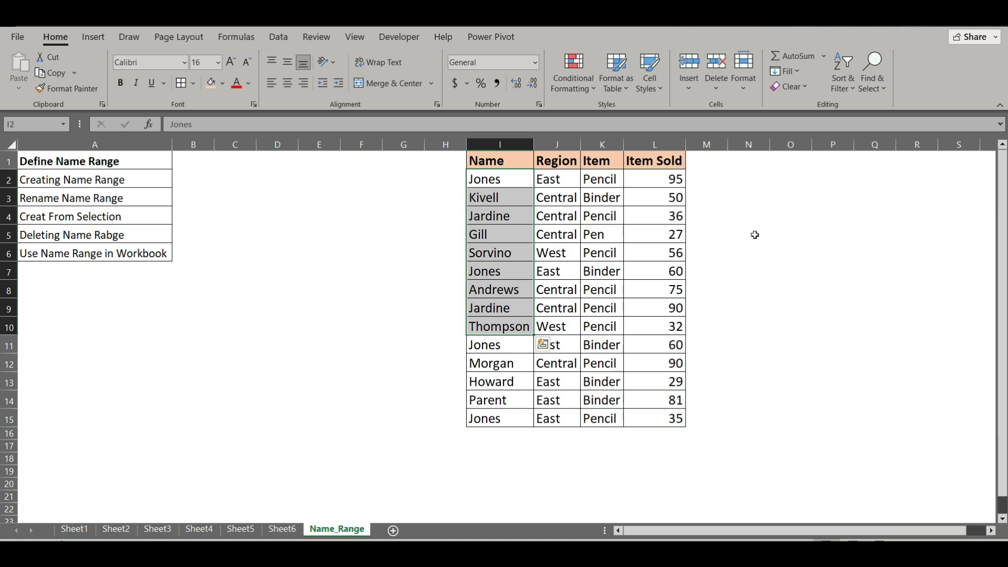
pyautogui.click(416, 221)
pyautogui.moveTo(495, 180); pyautogui.dragTo(503, 415)
pyautogui.click(393, 328)
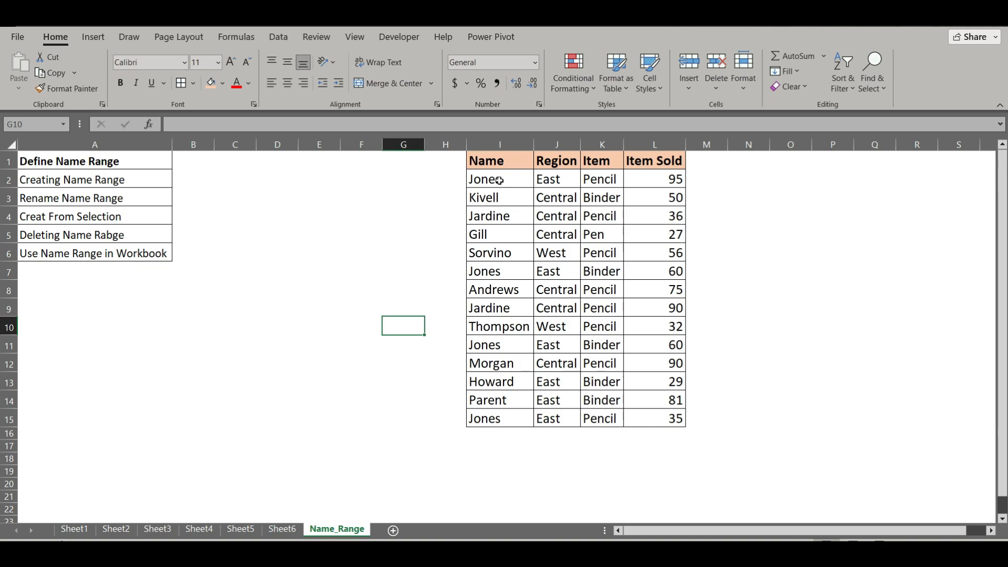
# Rename the named range Name1 as Name2 in the Name Manager.
pyautogui.moveTo(499, 181); pyautogui.dragTo(504, 407)
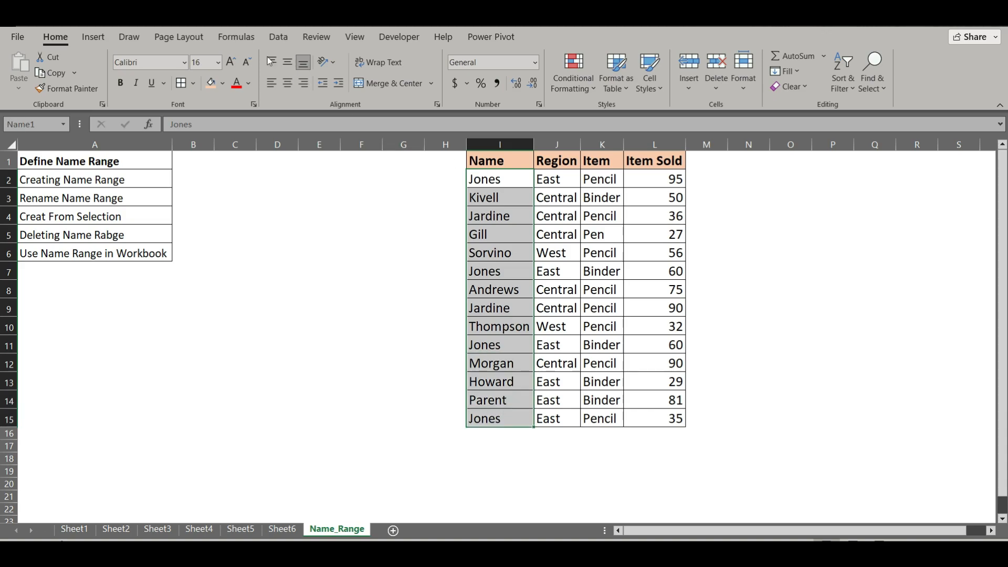
pyautogui.click(247, 39)
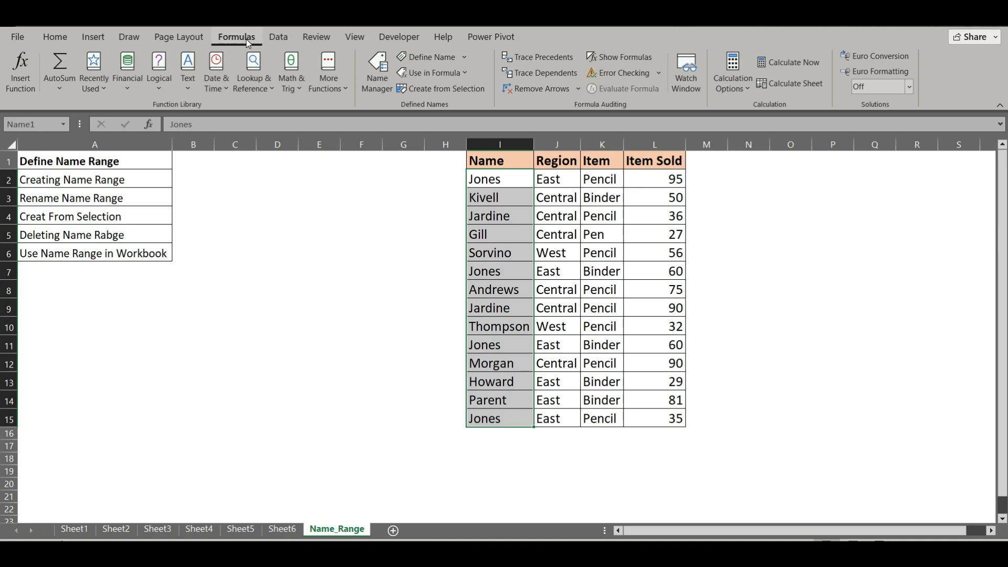
pyautogui.click(385, 84)
pyautogui.moveTo(476, 102); pyautogui.dragTo(484, 162)
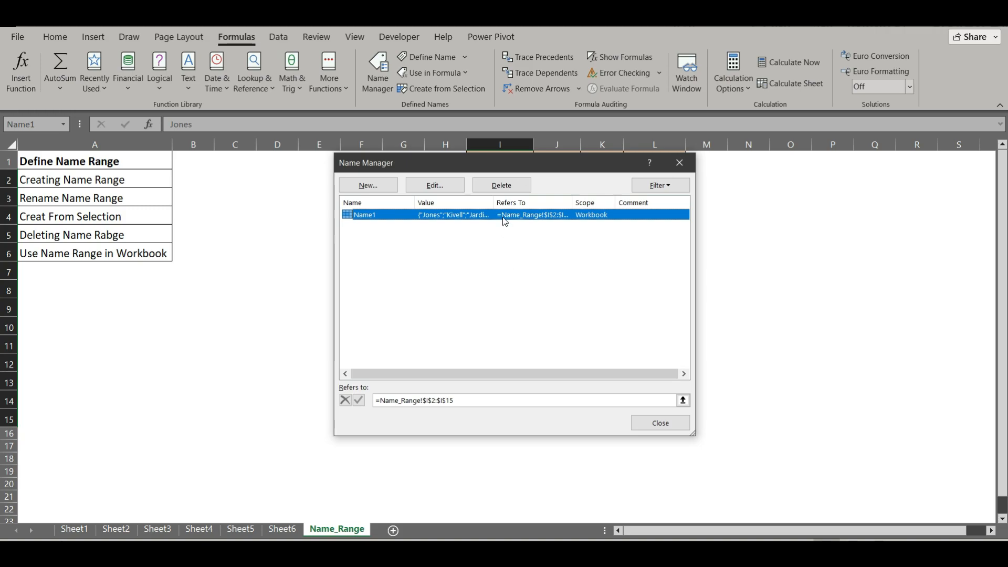
pyautogui.click(435, 185)
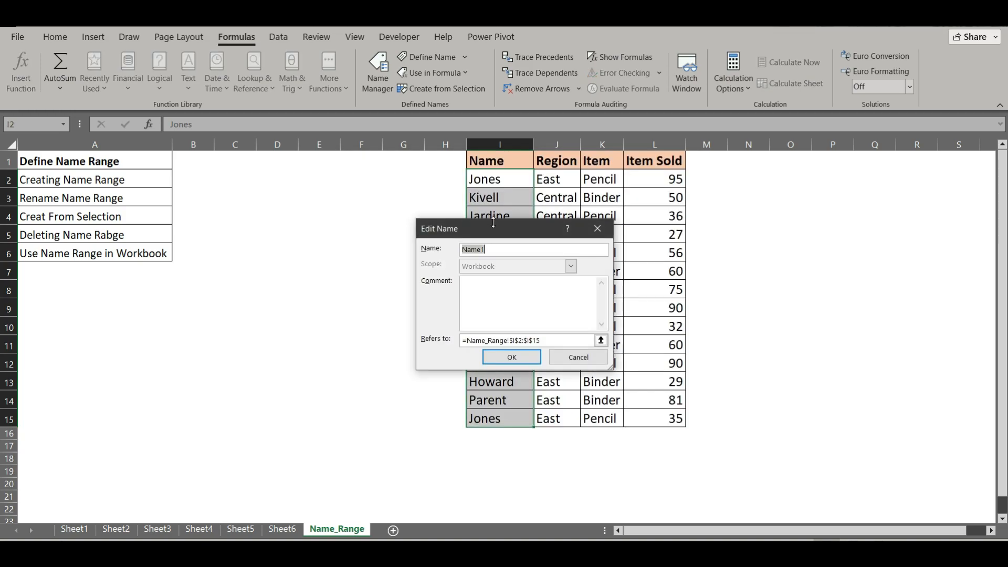
pyautogui.moveTo(493, 223); pyautogui.dragTo(493, 214)
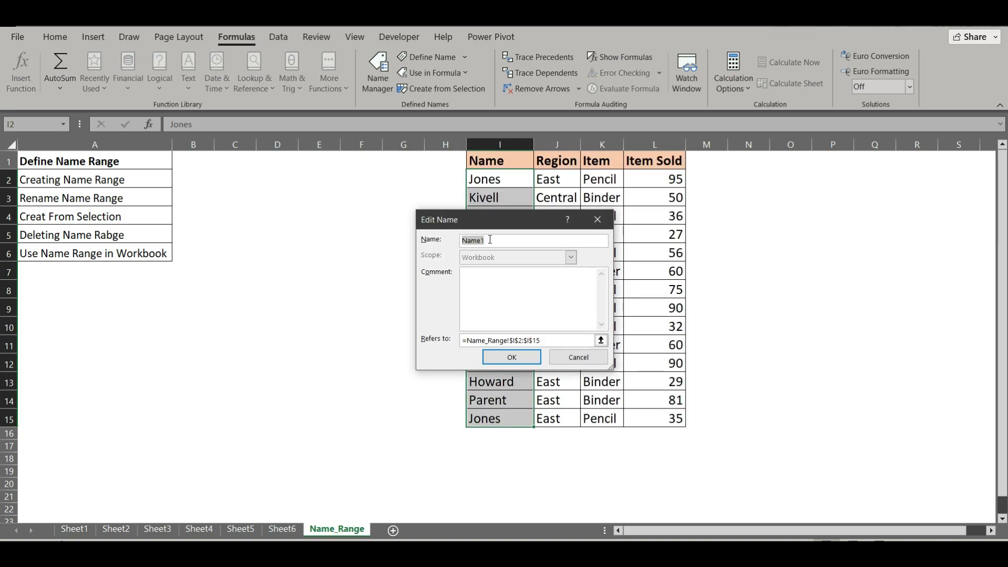
pyautogui.press('BackSpace')
pyautogui.write('Name2')
pyautogui.click(518, 283)
pyautogui.click(519, 360)
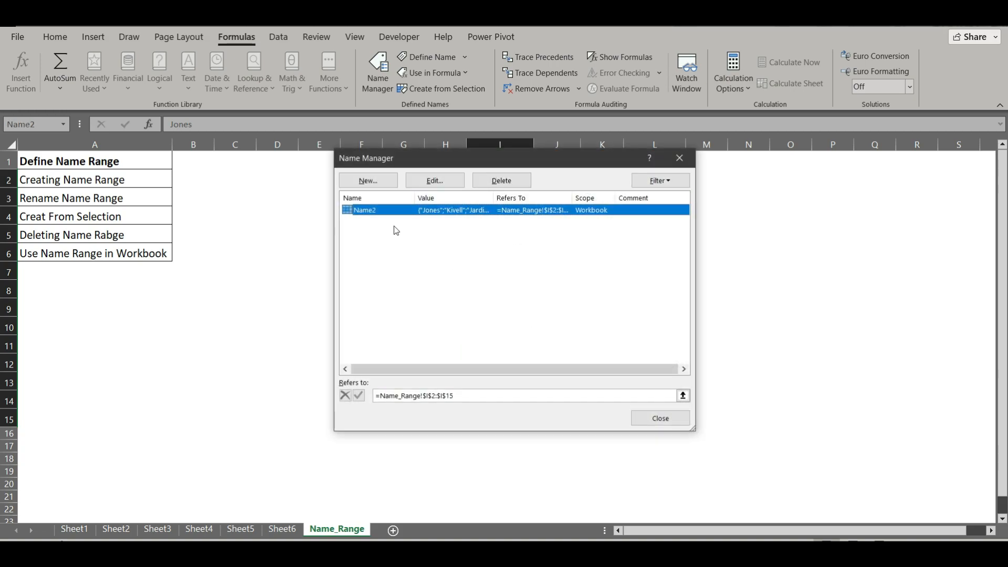
pyautogui.click(652, 420)
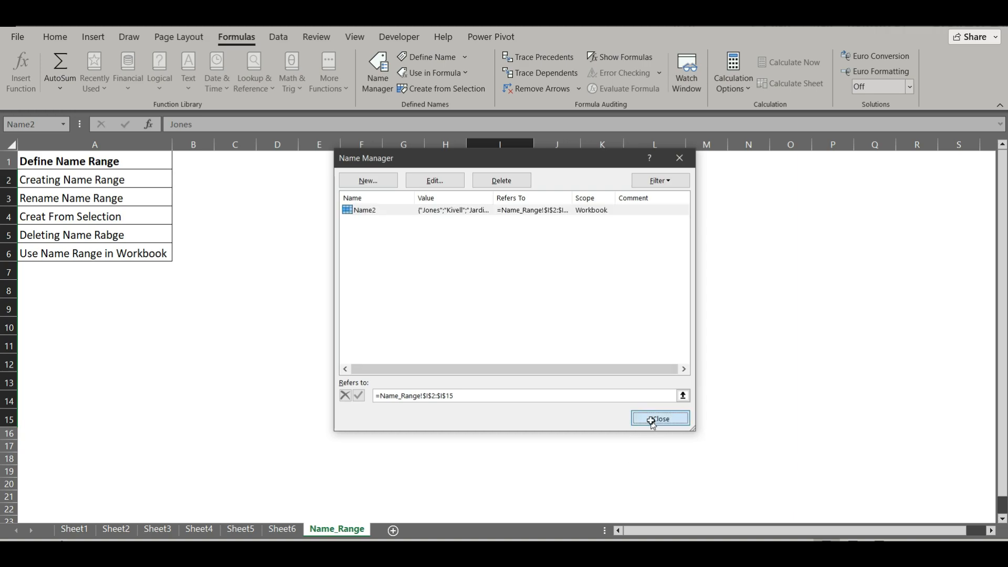
# Go to the renamed range Name2 from an empty cell to check which cells it covers.
pyautogui.click(229, 259)
pyautogui.click(64, 123)
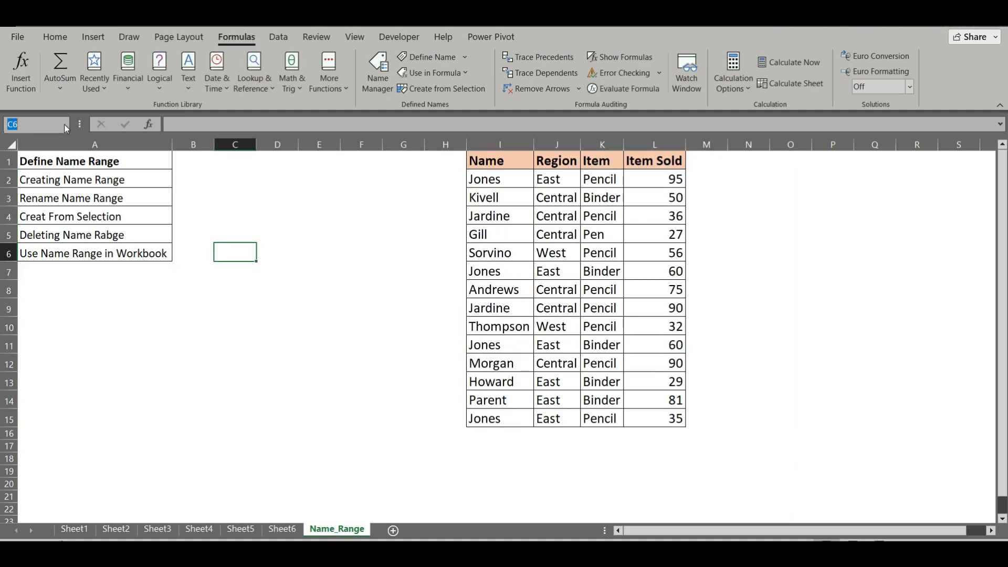
pyautogui.click(64, 124)
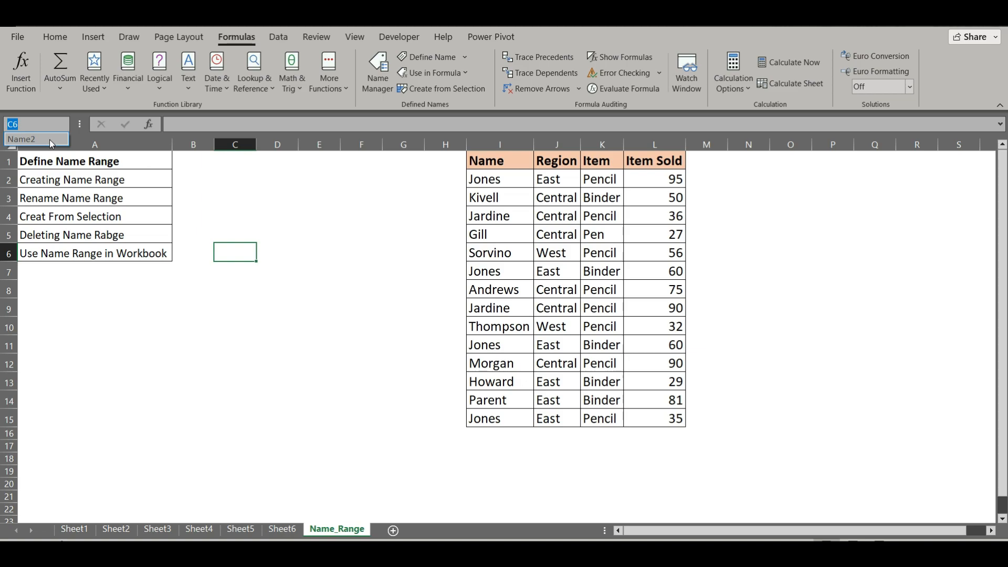
pyautogui.click(49, 140)
pyautogui.click(326, 375)
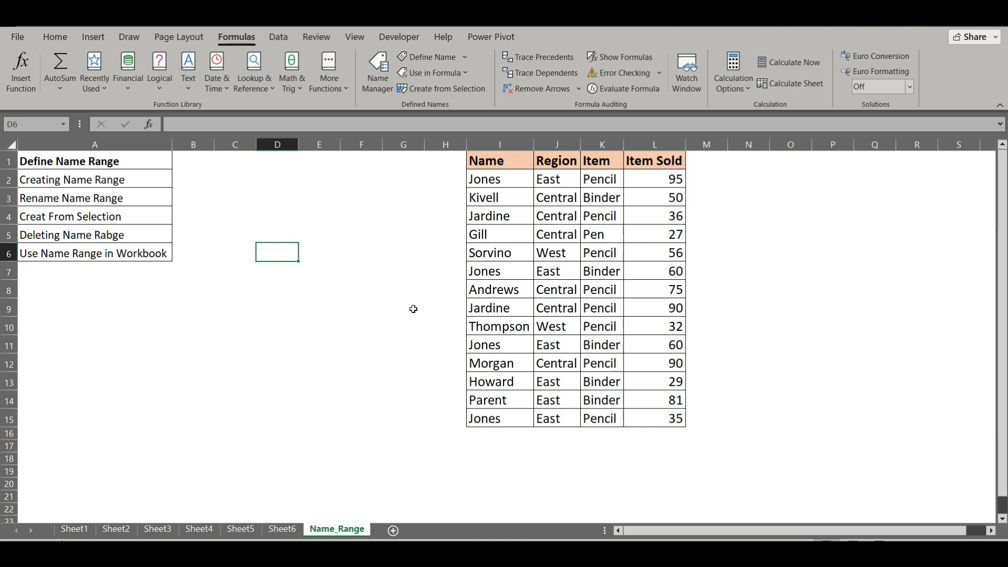
# Define a new name Region with Workbook scope for the Region column entries in cells J2:J15.
pyautogui.moveTo(555, 179); pyautogui.dragTo(560, 420)
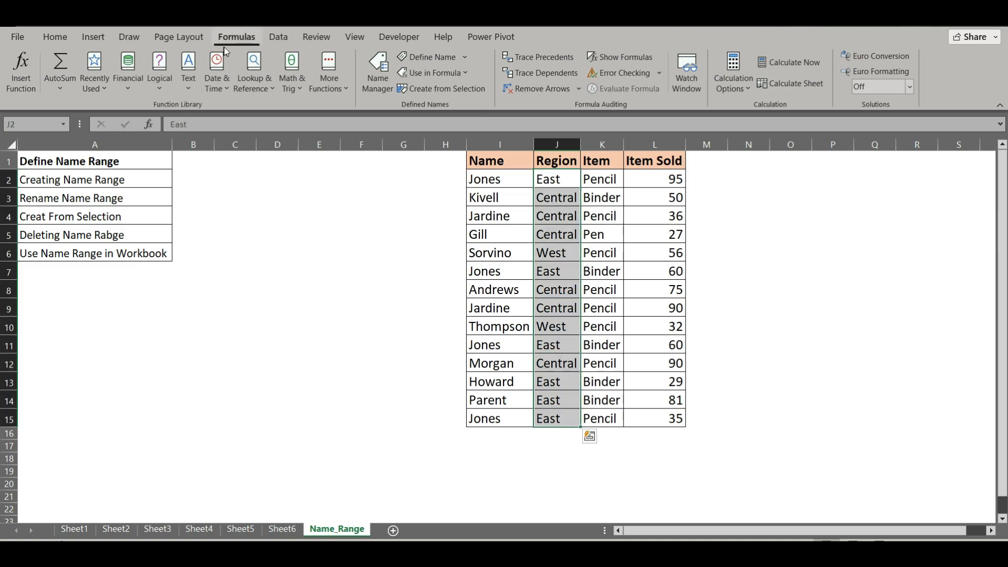
pyautogui.click(389, 80)
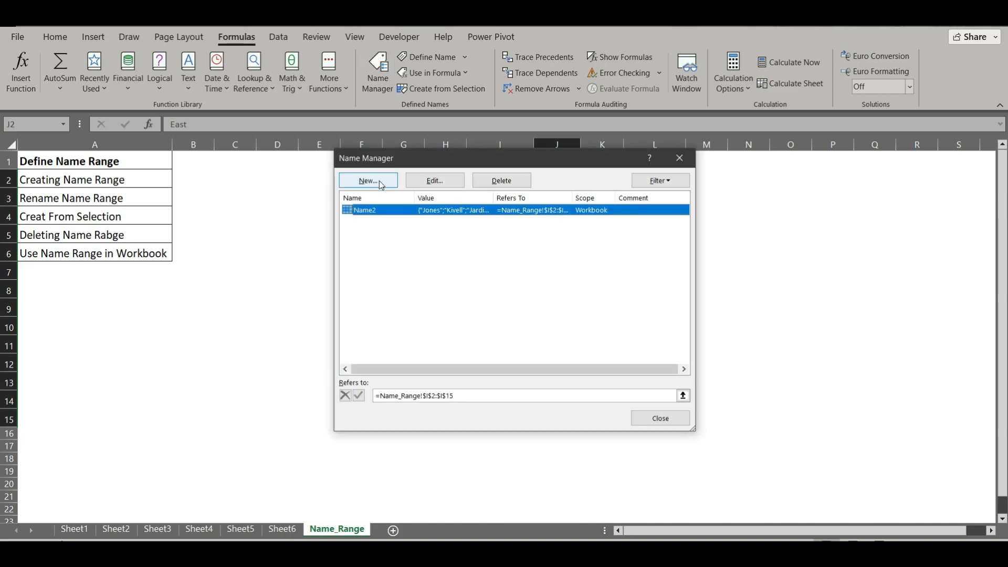
pyautogui.click(380, 182)
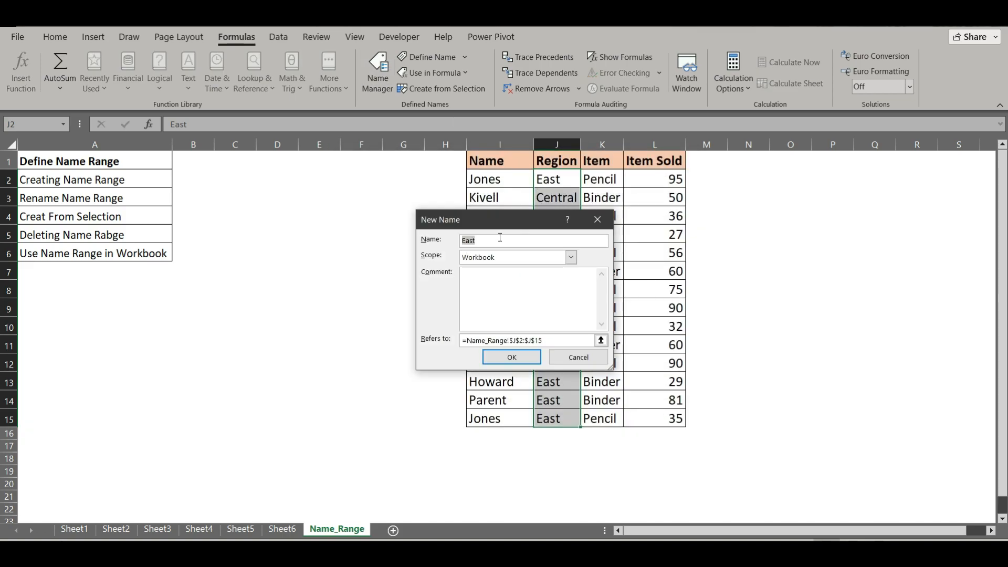
pyautogui.moveTo(501, 225); pyautogui.dragTo(516, 282)
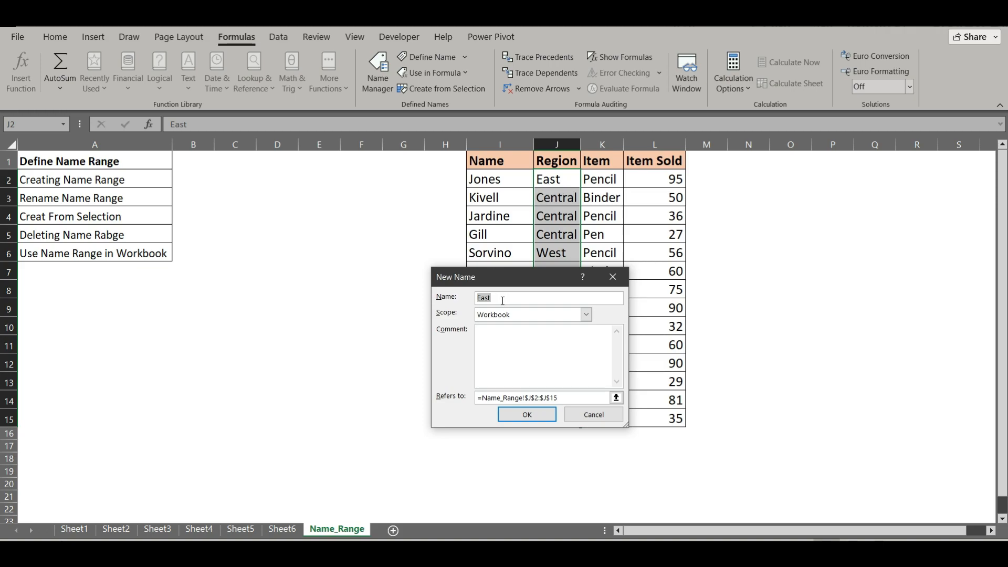
pyautogui.press('BackSpace')
pyautogui.write('Region')
pyautogui.click(586, 313)
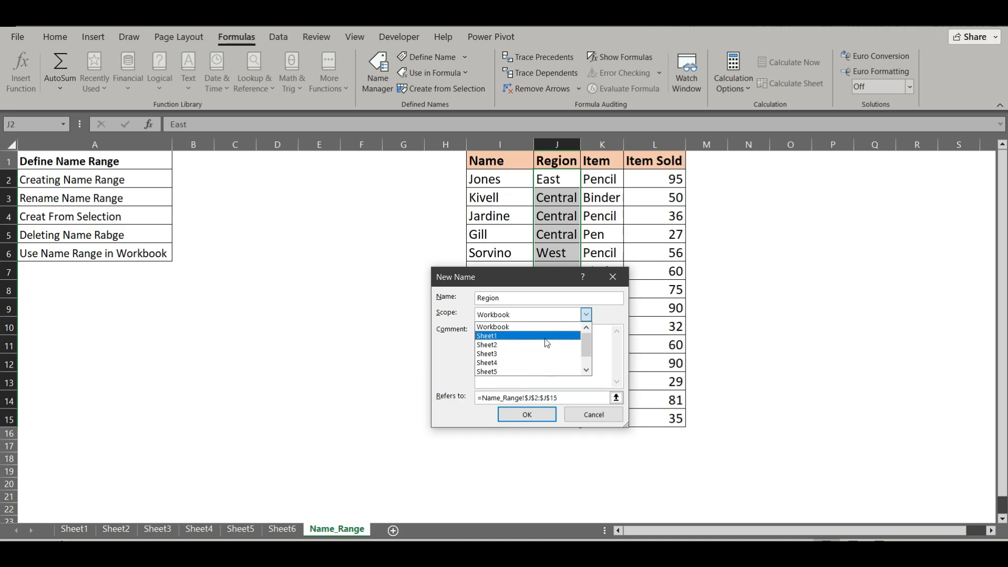
pyautogui.click(598, 337)
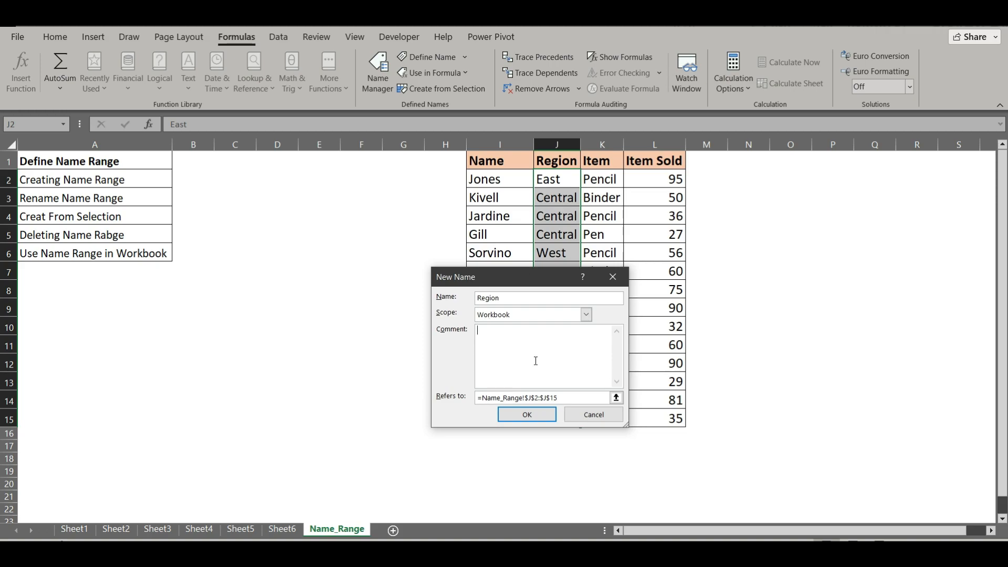
pyautogui.click(525, 414)
pyautogui.hotkey('ctrl', 'F3')
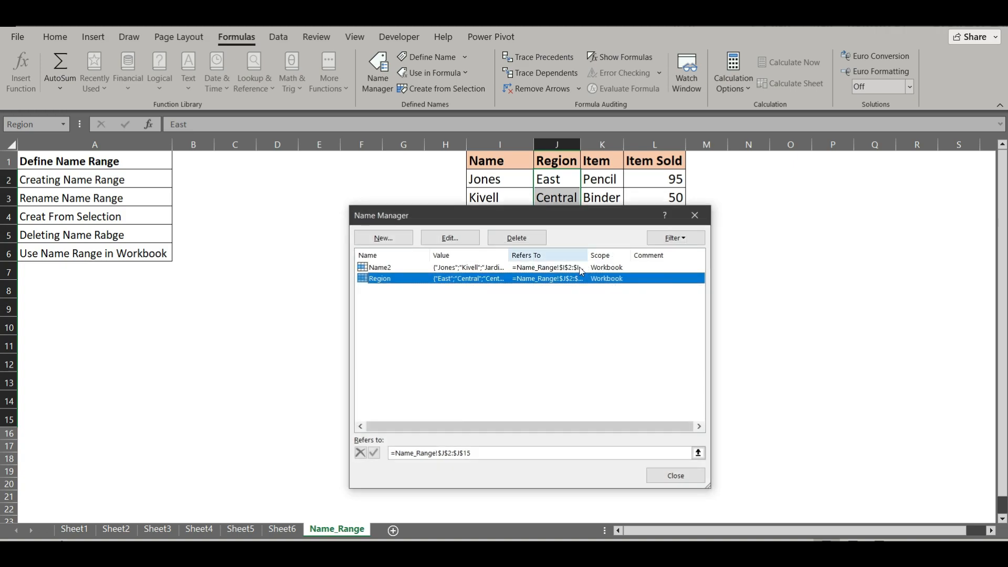
pyautogui.click(674, 475)
# Switch to Sheet1 and go to the named range Region from there.
pyautogui.click(189, 344)
pyautogui.click(74, 529)
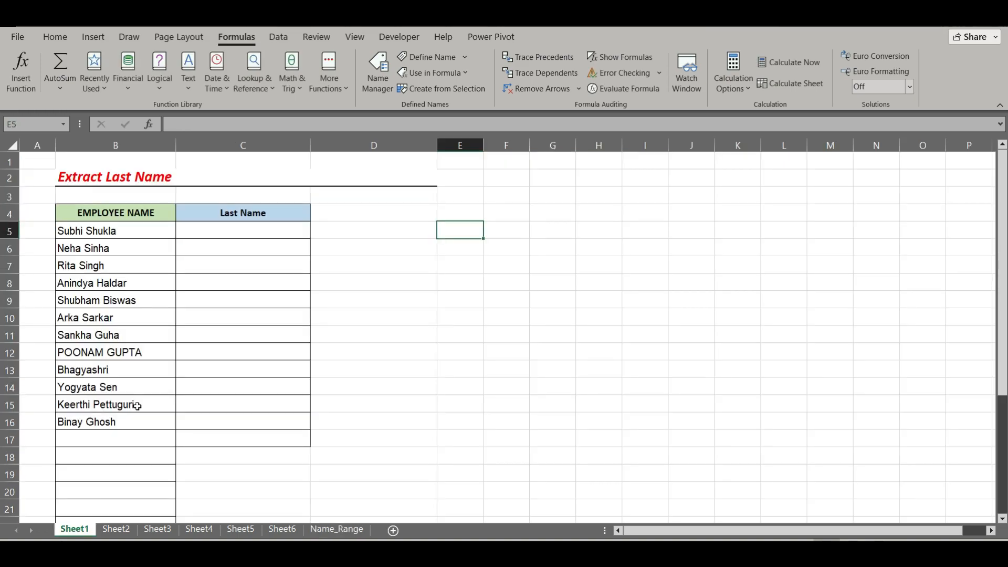
pyautogui.click(63, 125)
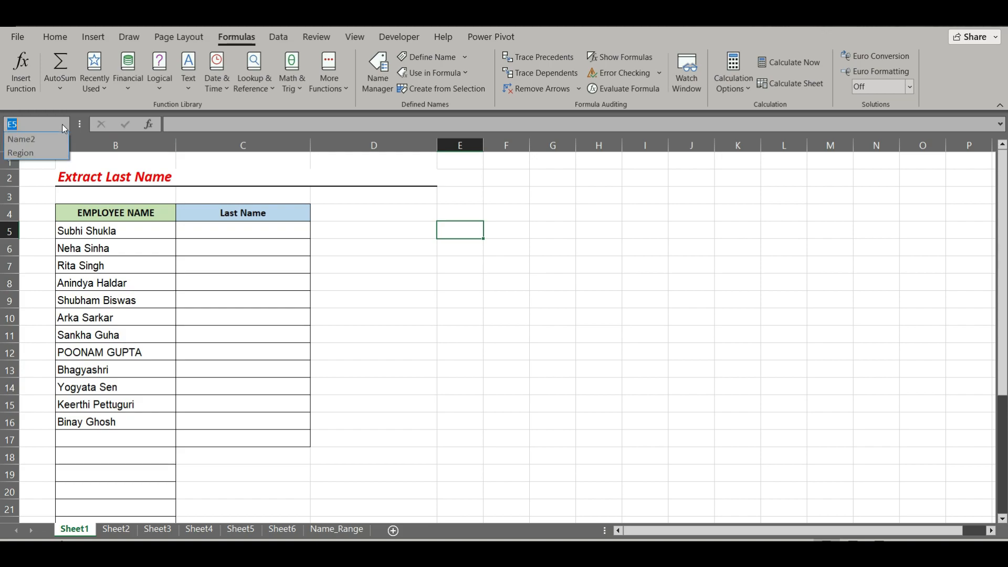
pyautogui.click(32, 152)
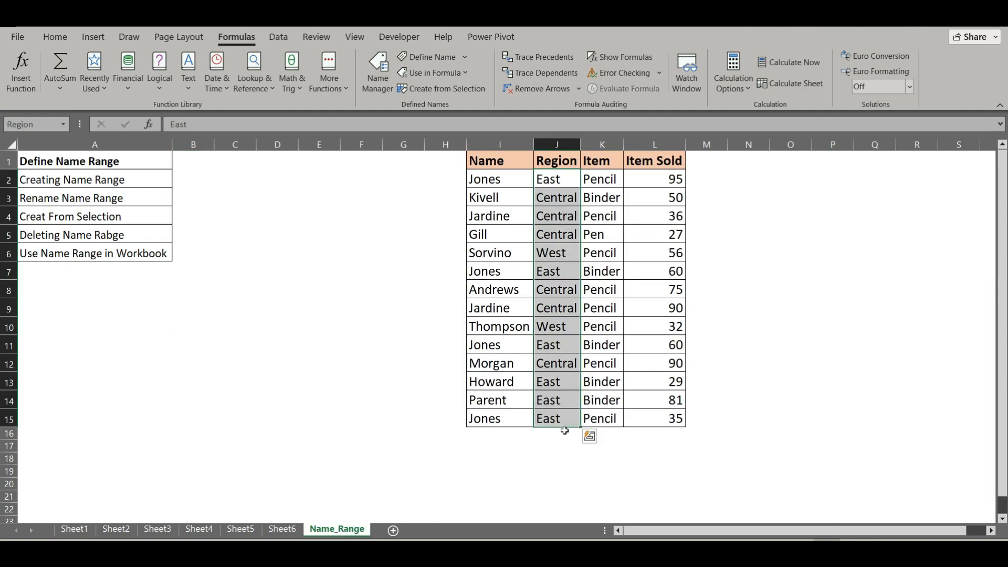
pyautogui.click(798, 256)
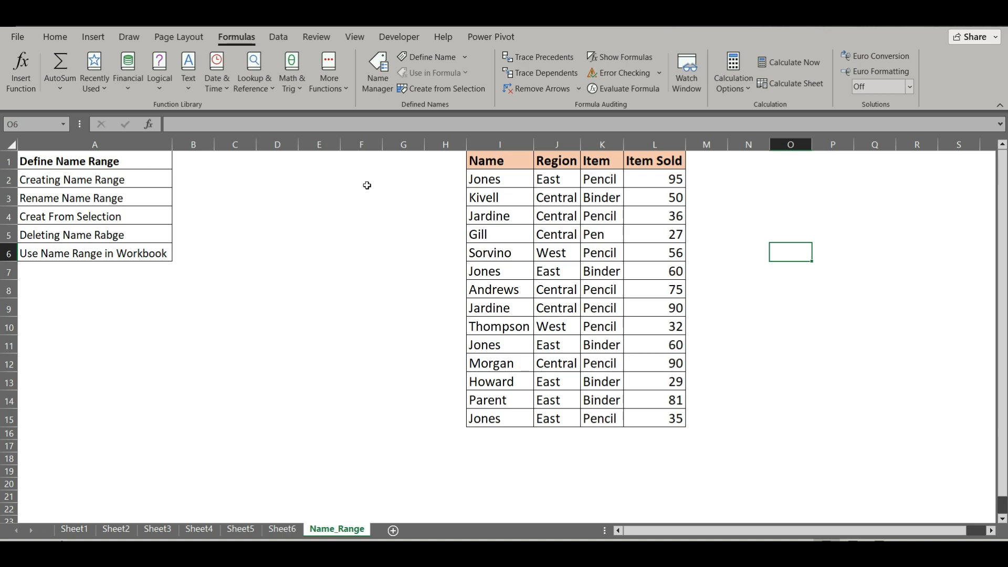
pyautogui.click(488, 162)
pyautogui.click(557, 161)
pyautogui.click(597, 160)
pyautogui.click(657, 160)
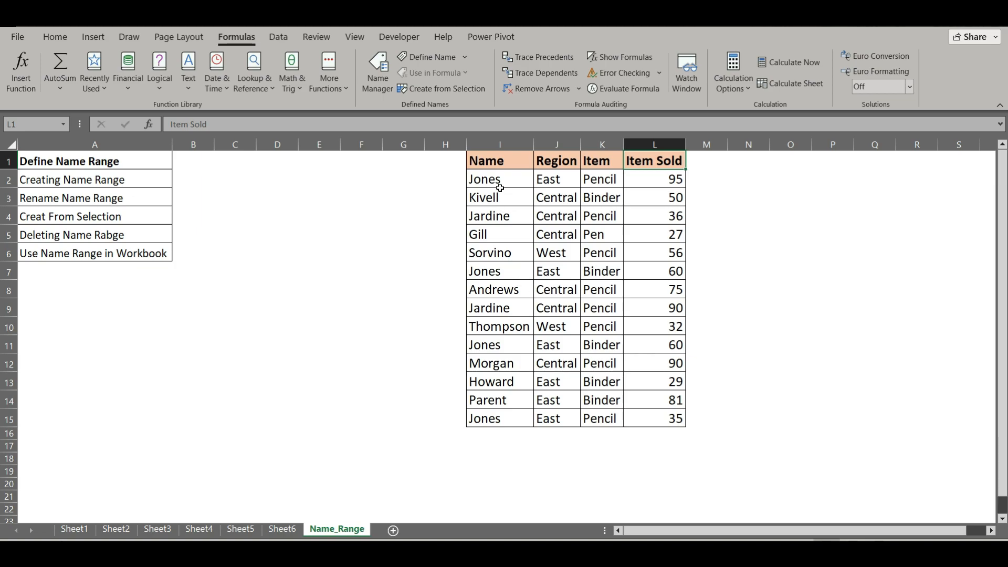
# Create names from the selection I1:L15, using only the top row values as names.
pyautogui.click(488, 164)
pyautogui.moveTo(527, 188); pyautogui.dragTo(664, 417)
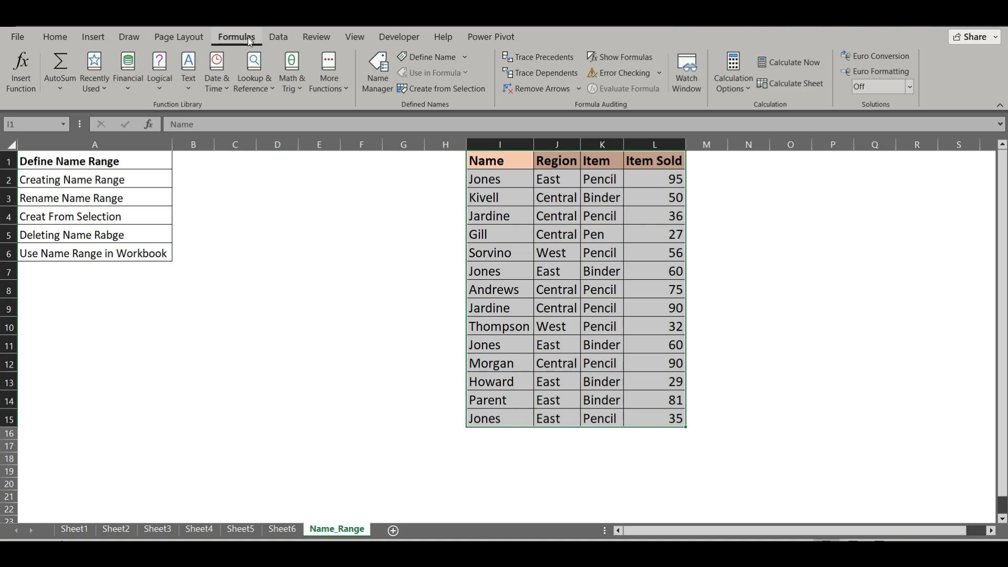
pyautogui.click(455, 93)
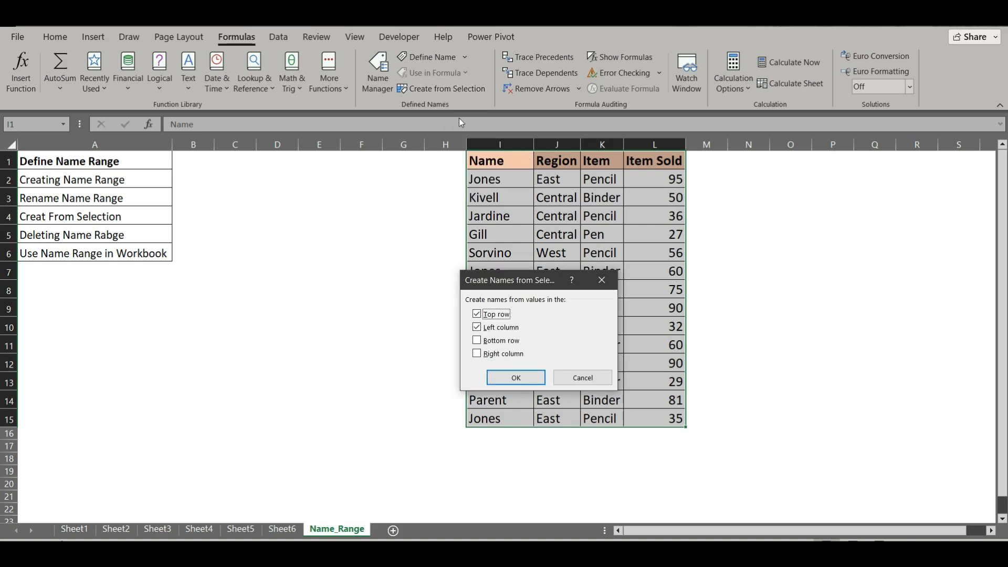
pyautogui.moveTo(507, 281); pyautogui.dragTo(501, 235)
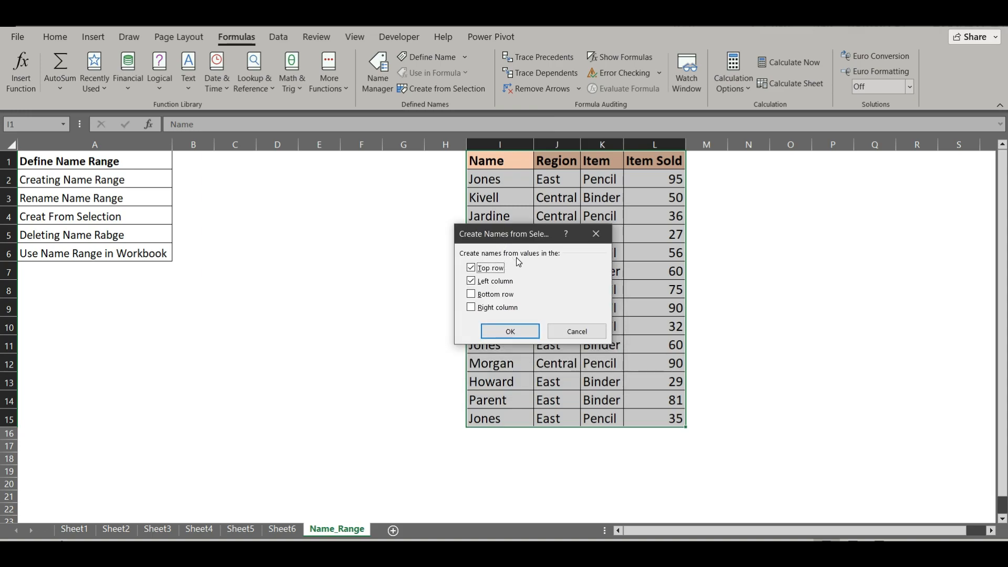
pyautogui.moveTo(542, 238); pyautogui.dragTo(582, 256)
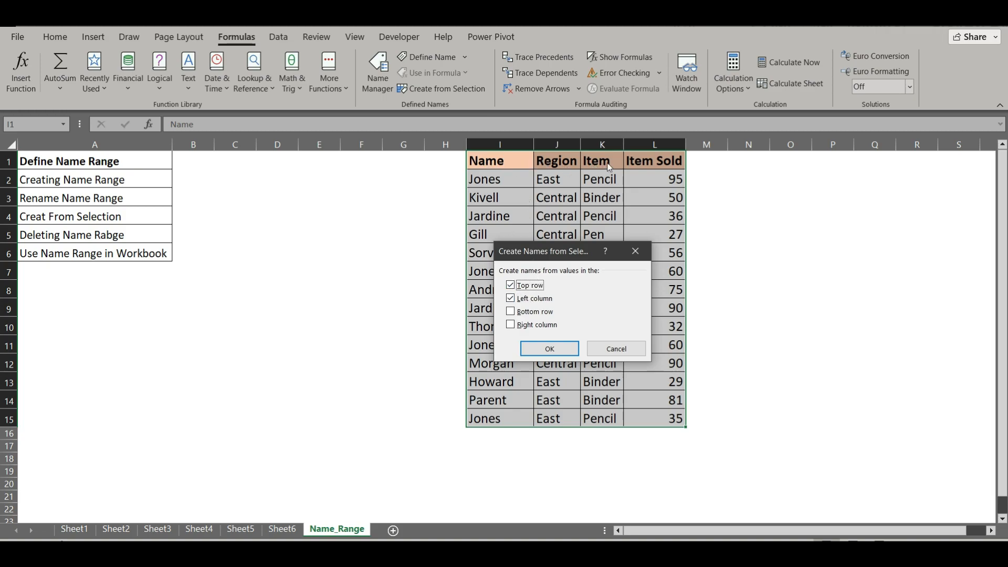
pyautogui.click(512, 299)
pyautogui.click(548, 351)
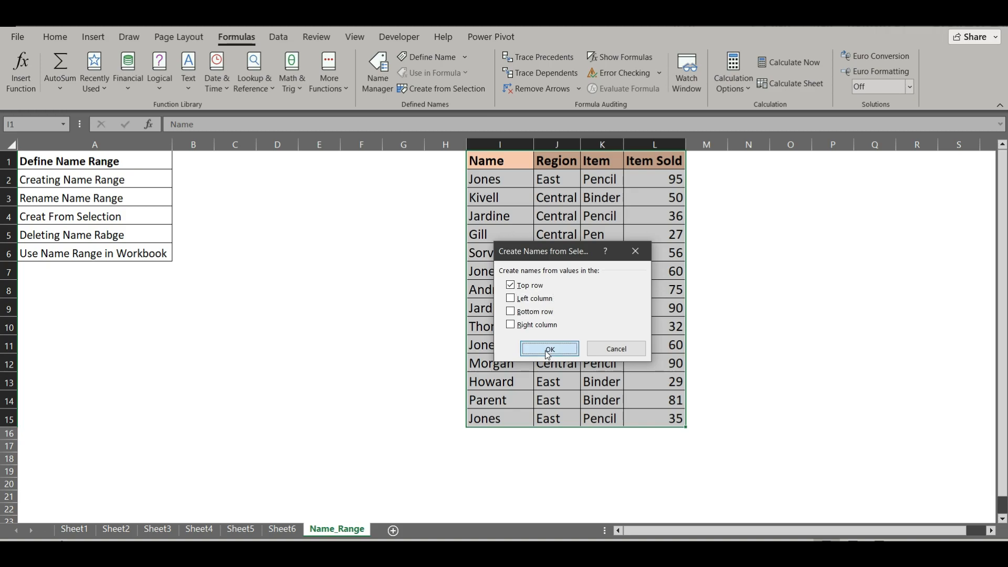
# Go to the named ranges Item and Region from an empty cell to check which cells they cover.
pyautogui.click(356, 239)
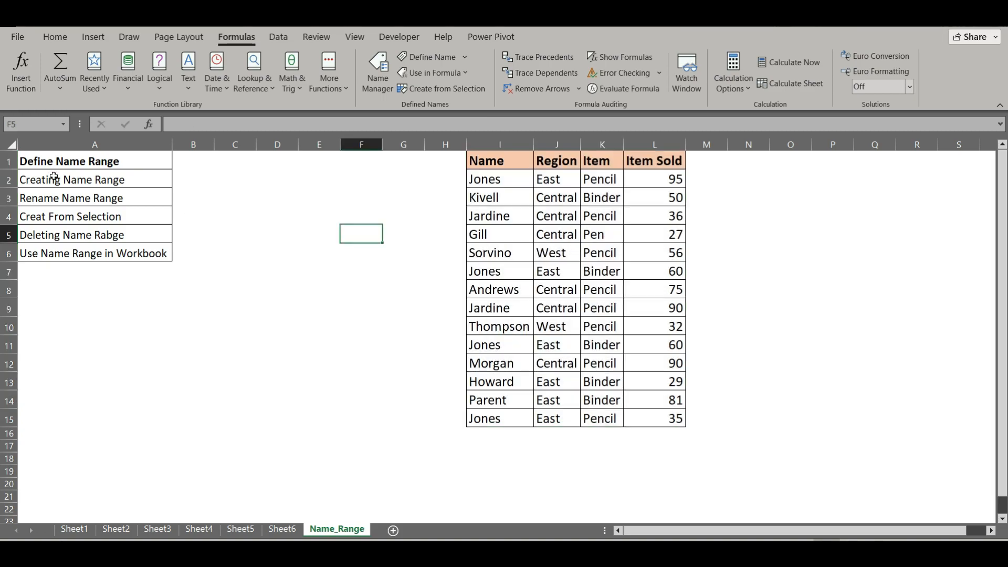
pyautogui.click(63, 125)
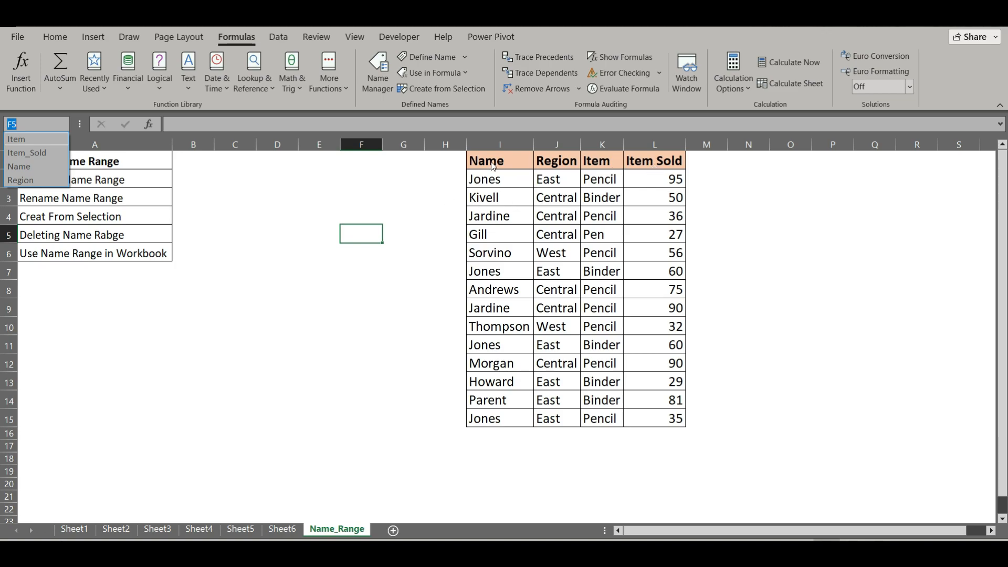
pyautogui.click(46, 140)
pyautogui.click(64, 123)
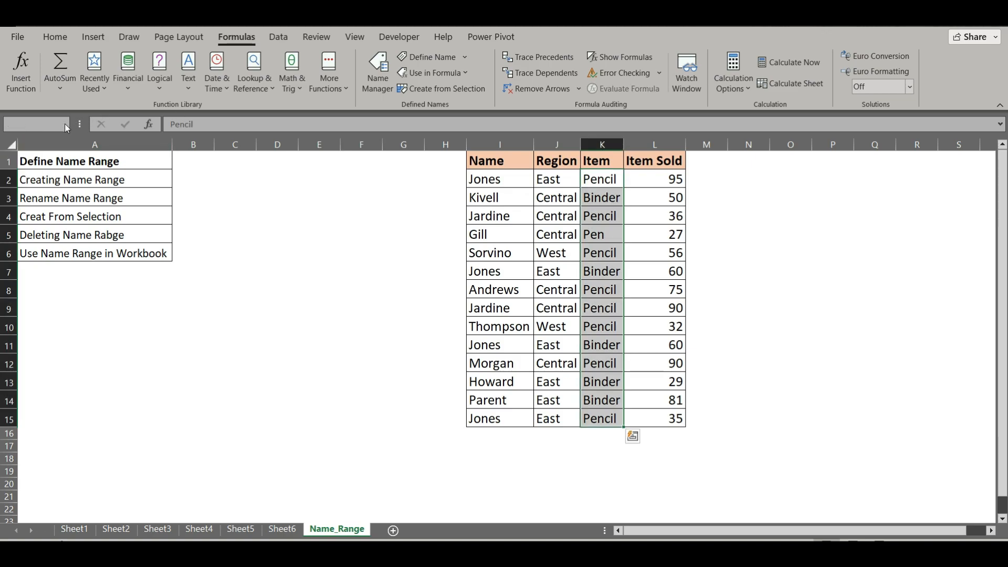
pyautogui.click(34, 178)
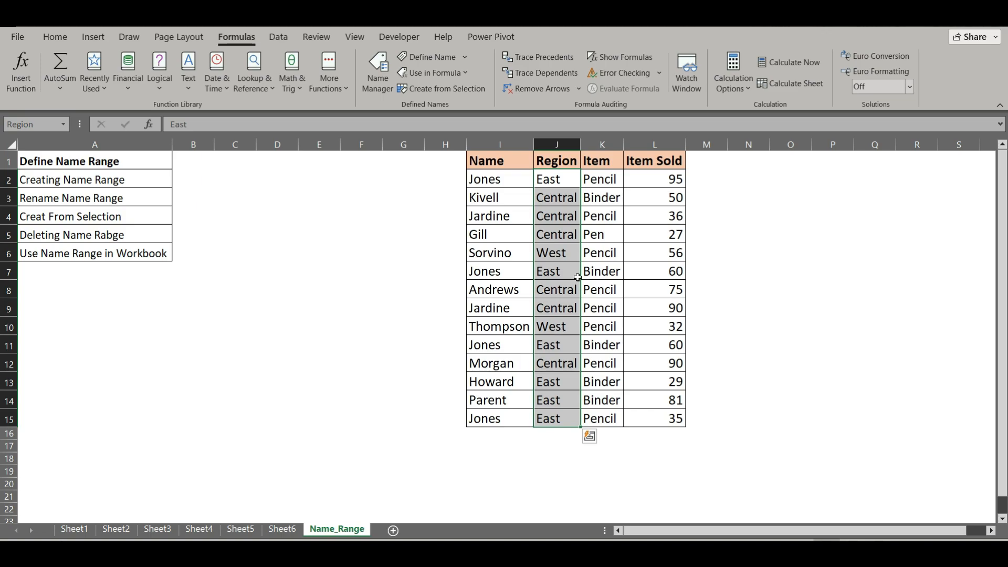
# Review the list of defined names from the Item Sold header cell, and close it without choosing one.
pyautogui.click(658, 164)
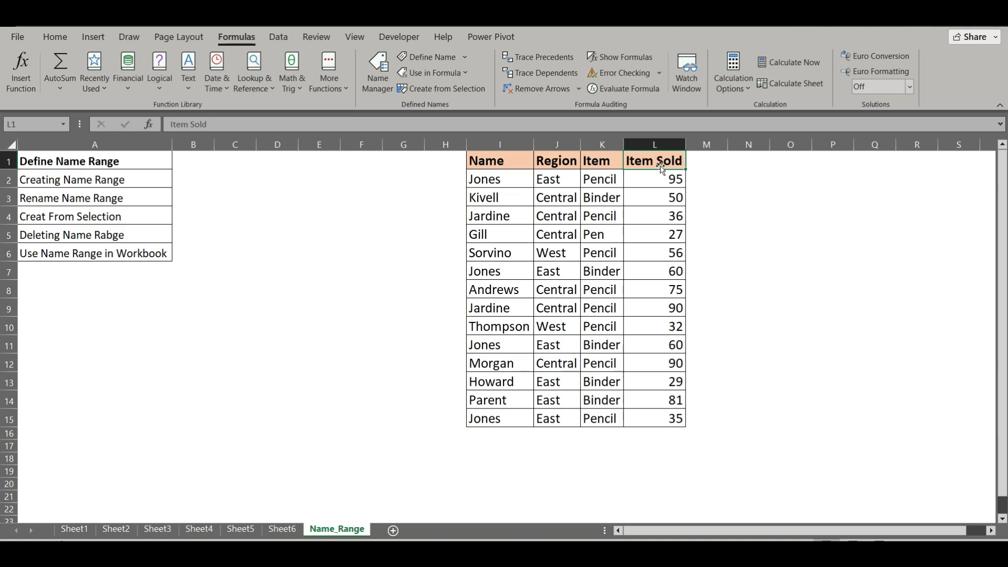
pyautogui.click(67, 123)
pyautogui.click(68, 125)
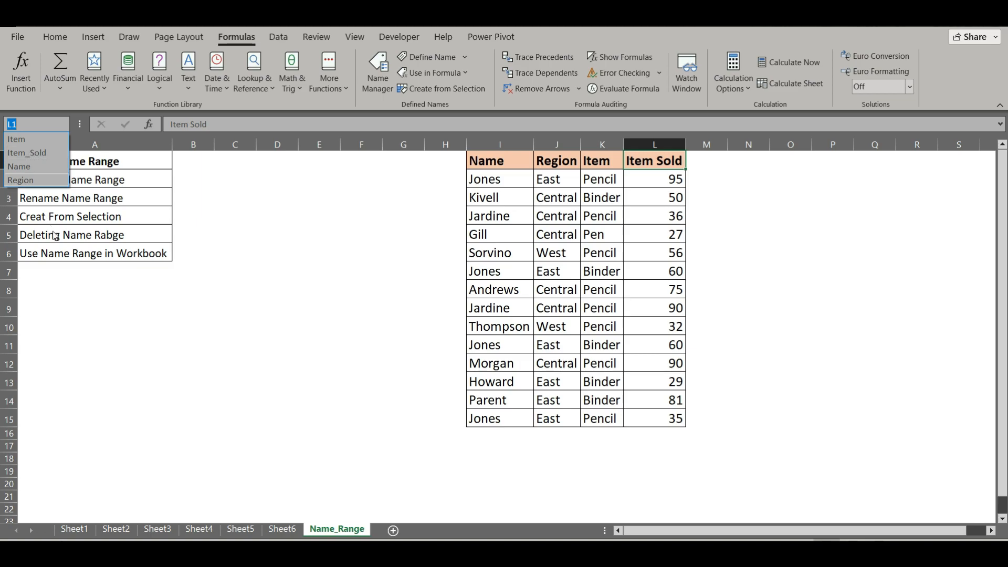
pyautogui.click(238, 336)
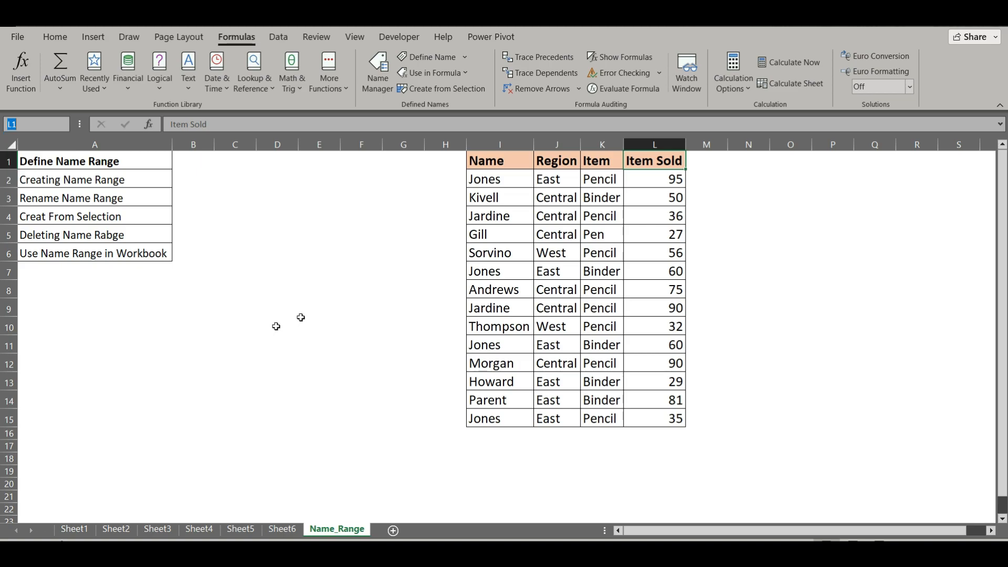
pyautogui.click(357, 233)
pyautogui.click(307, 343)
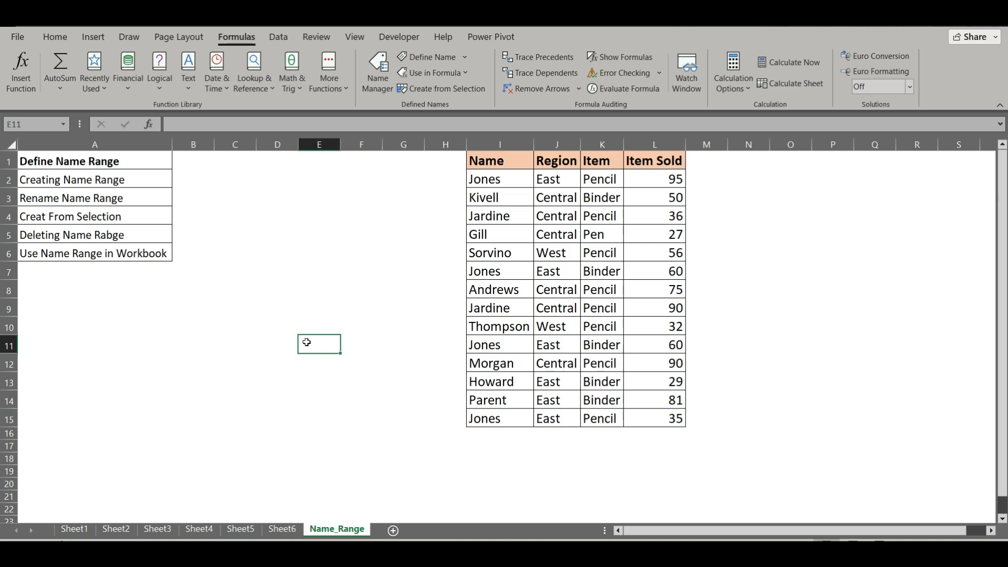
# Delete the name Item_Sold in the Name Manager and check the list of defined names.
pyautogui.moveTo(499, 160); pyautogui.dragTo(677, 419)
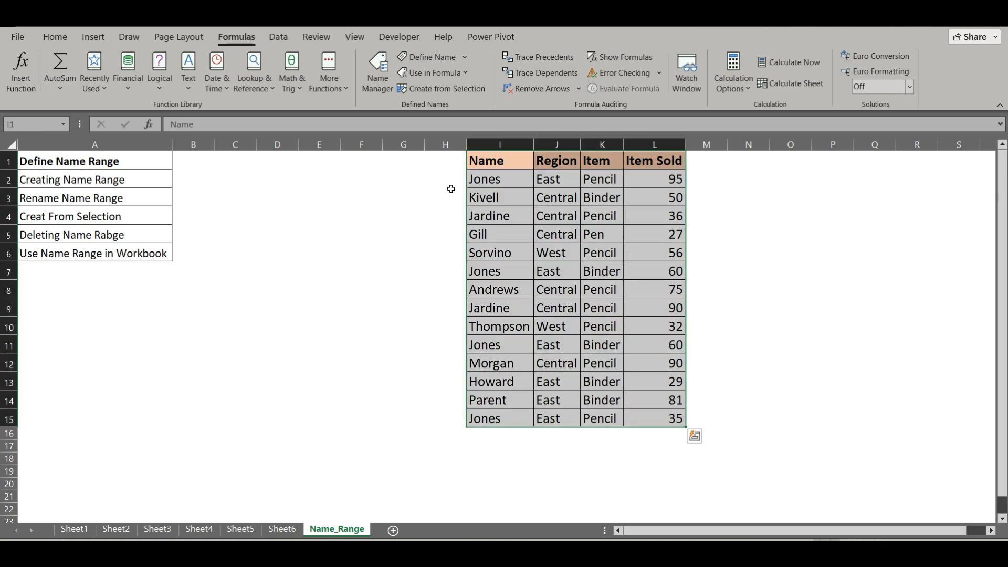
pyautogui.click(379, 78)
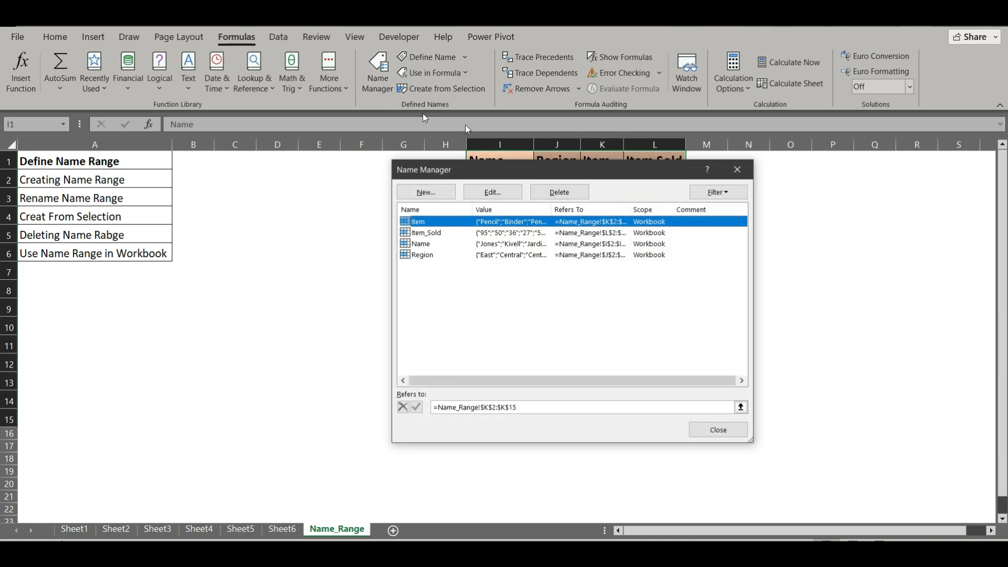
pyautogui.moveTo(528, 165); pyautogui.dragTo(531, 159)
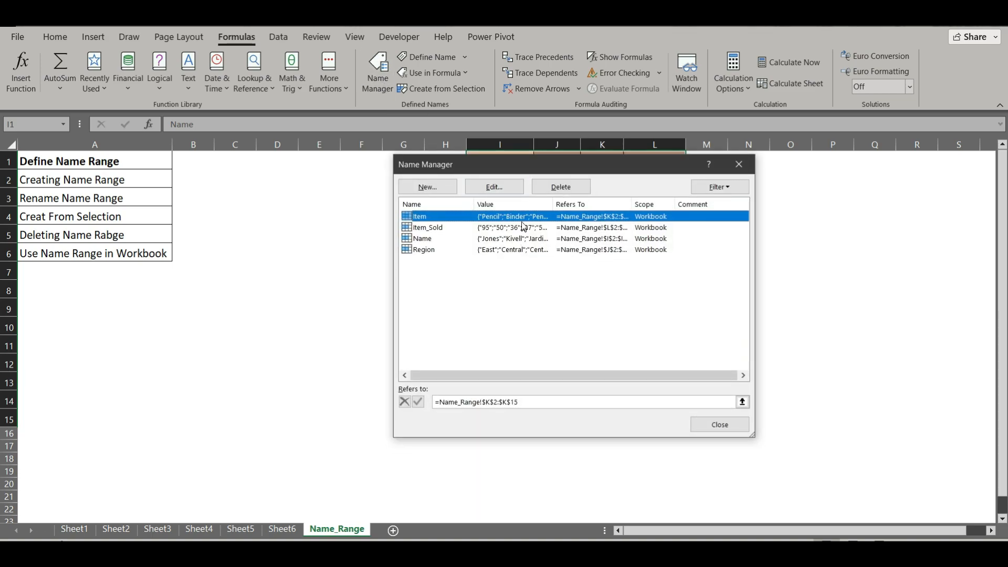
pyautogui.click(515, 228)
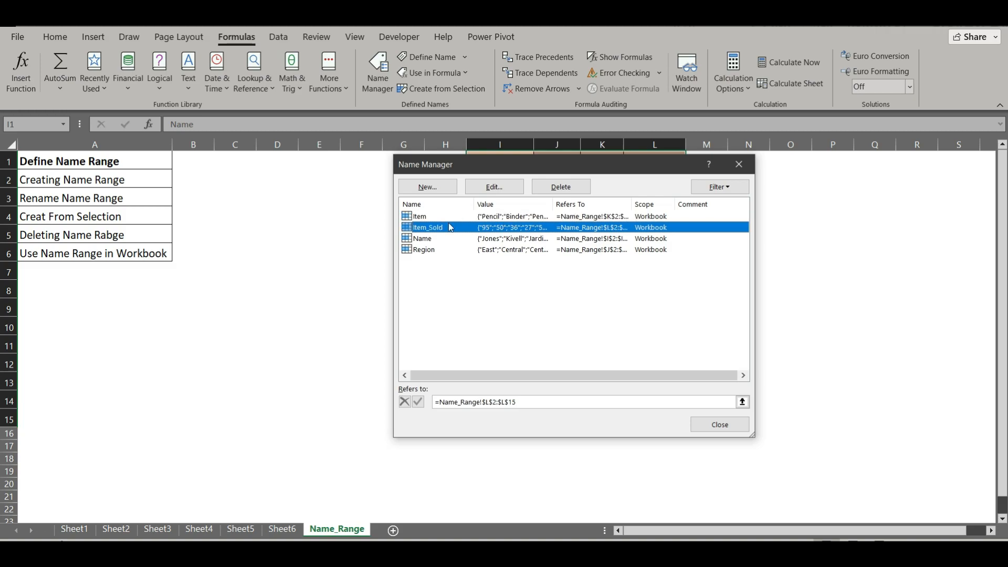
pyautogui.click(560, 188)
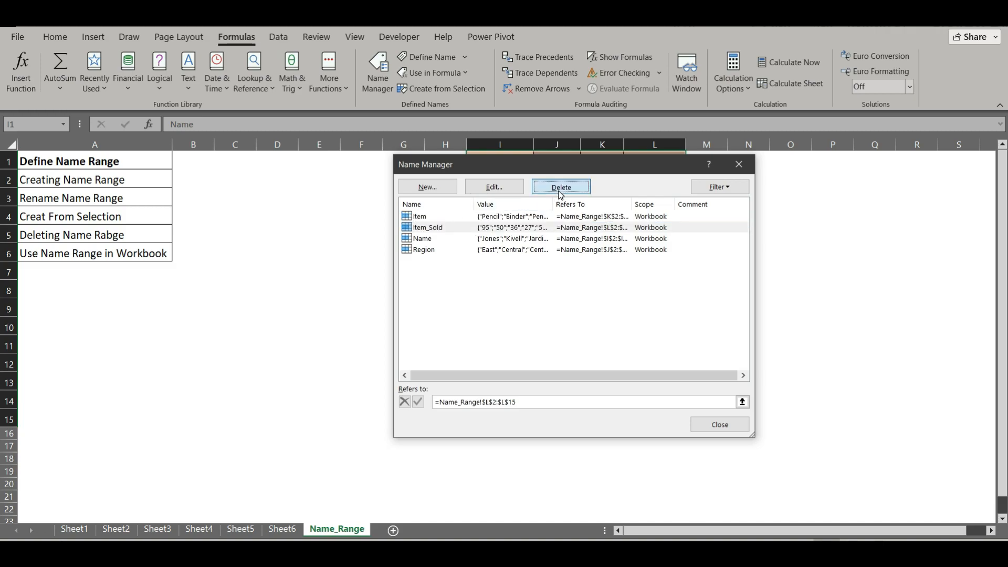
pyautogui.click(492, 321)
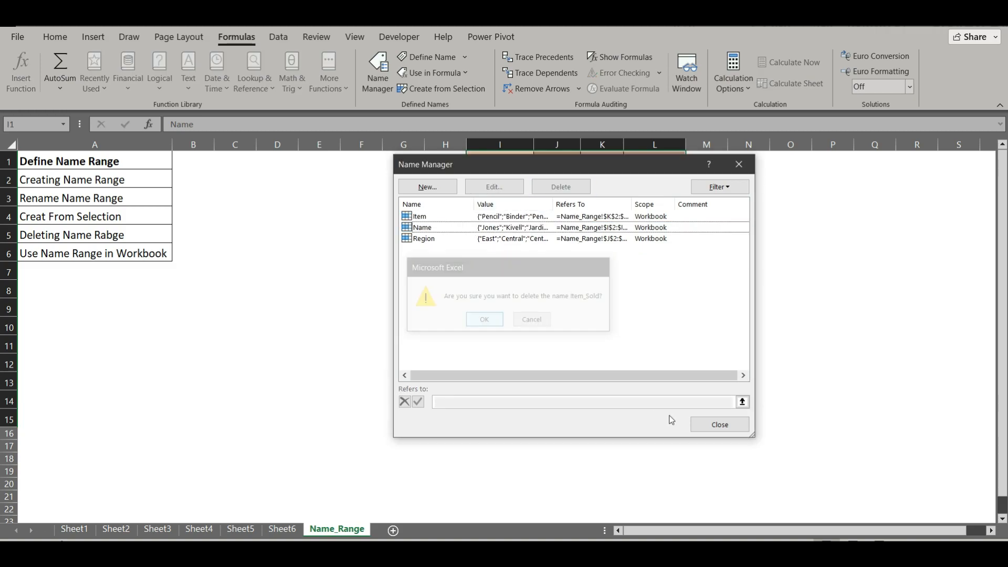
pyautogui.click(718, 424)
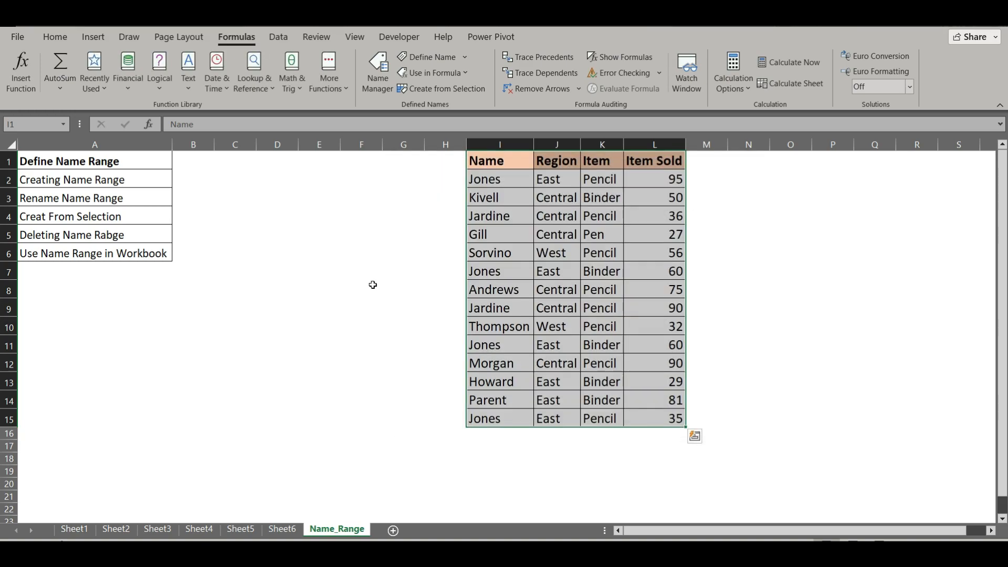
pyautogui.click(64, 124)
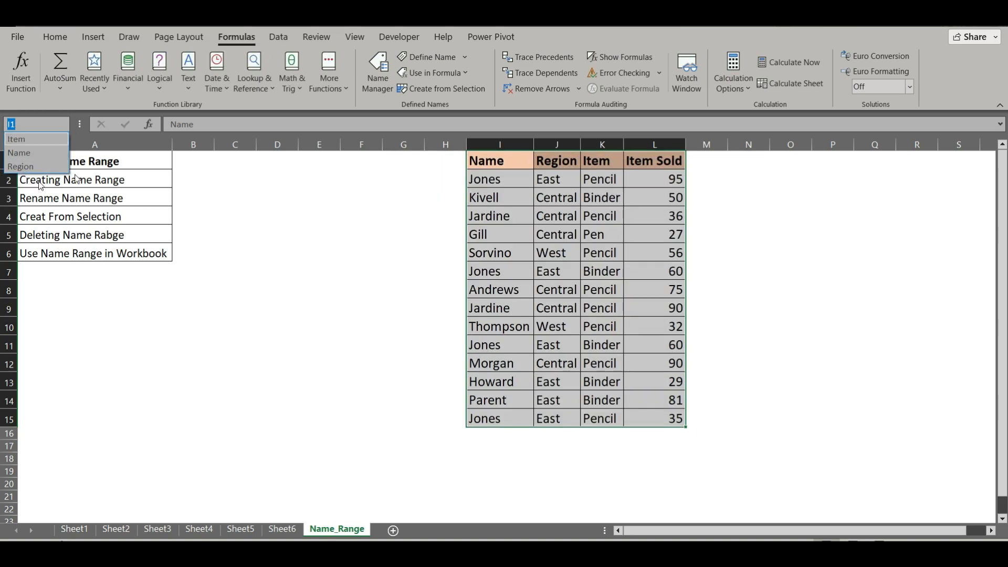
pyautogui.click(298, 330)
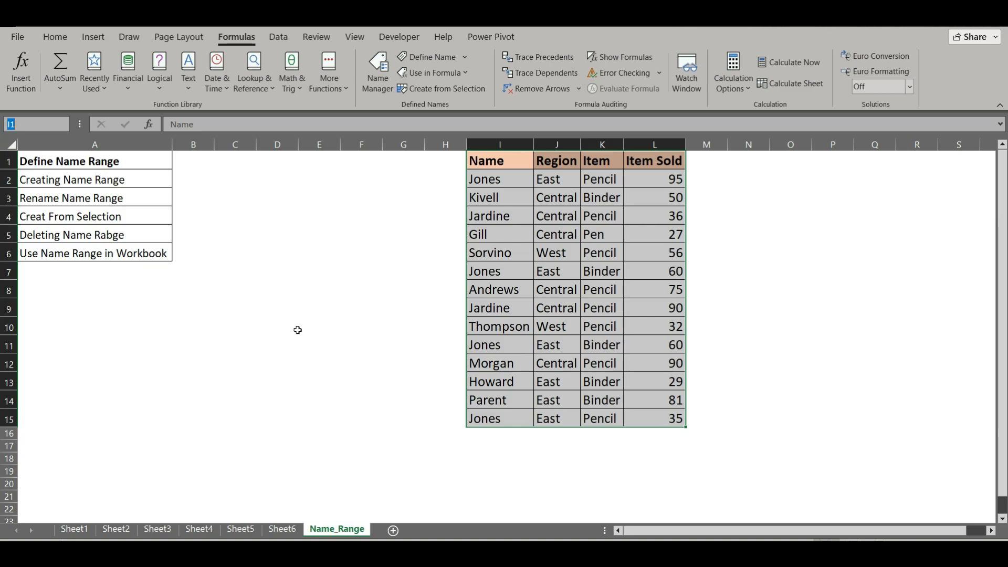